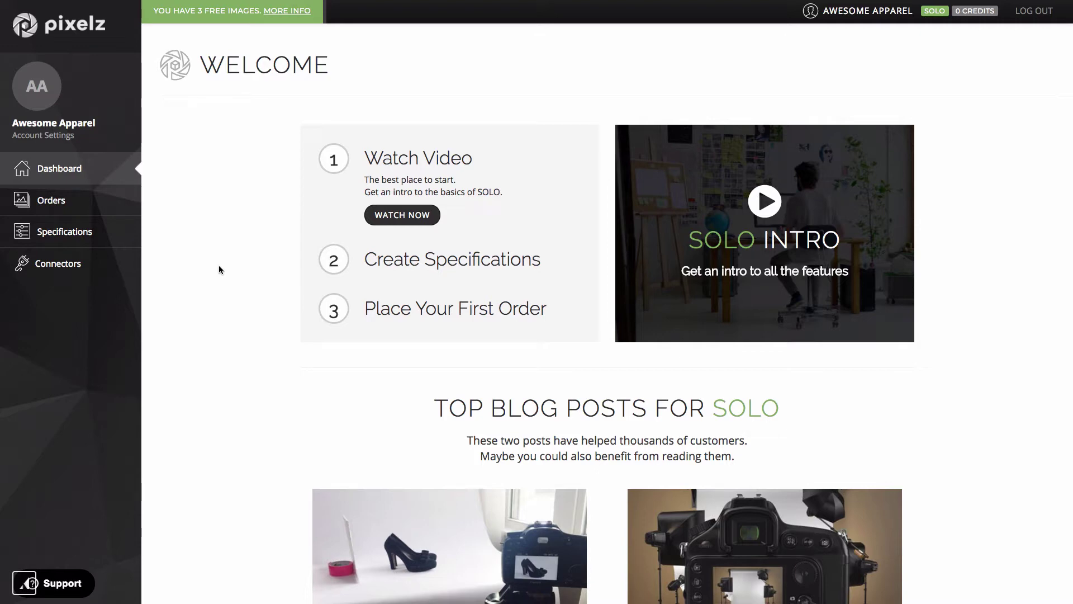
Show the saved specifications list, from Basic JPG white background to Bags and shoes.
{"action": "left_click", "coordinate": [60, 234]}
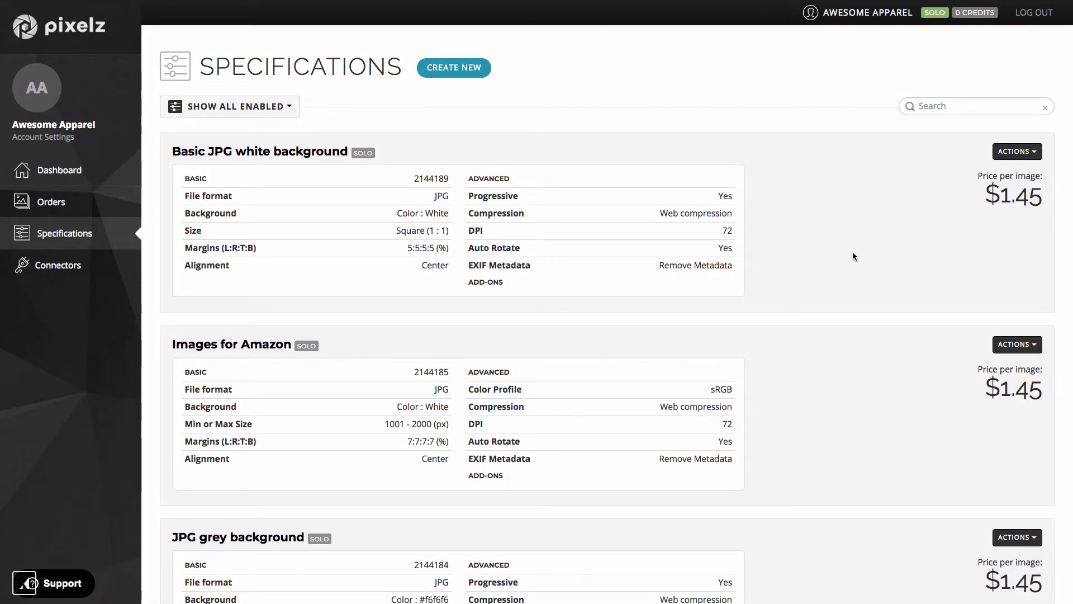
{"action": "scroll", "coordinate": [861, 284], "scroll_direction": "down", "scroll_amount": 3}
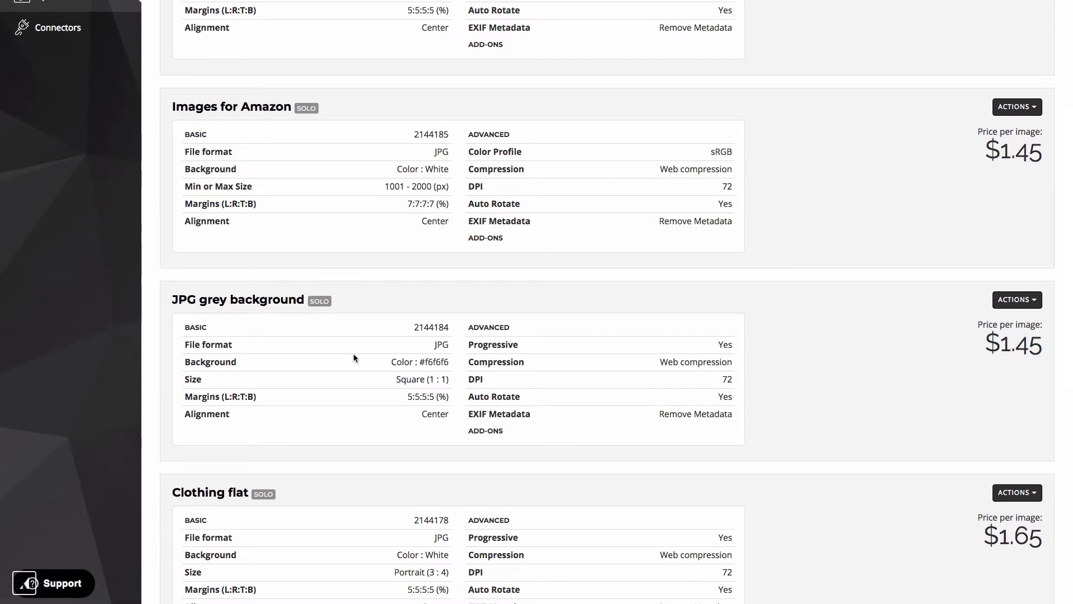
{"action": "scroll", "coordinate": [837, 298], "scroll_direction": "down", "scroll_amount": 2}
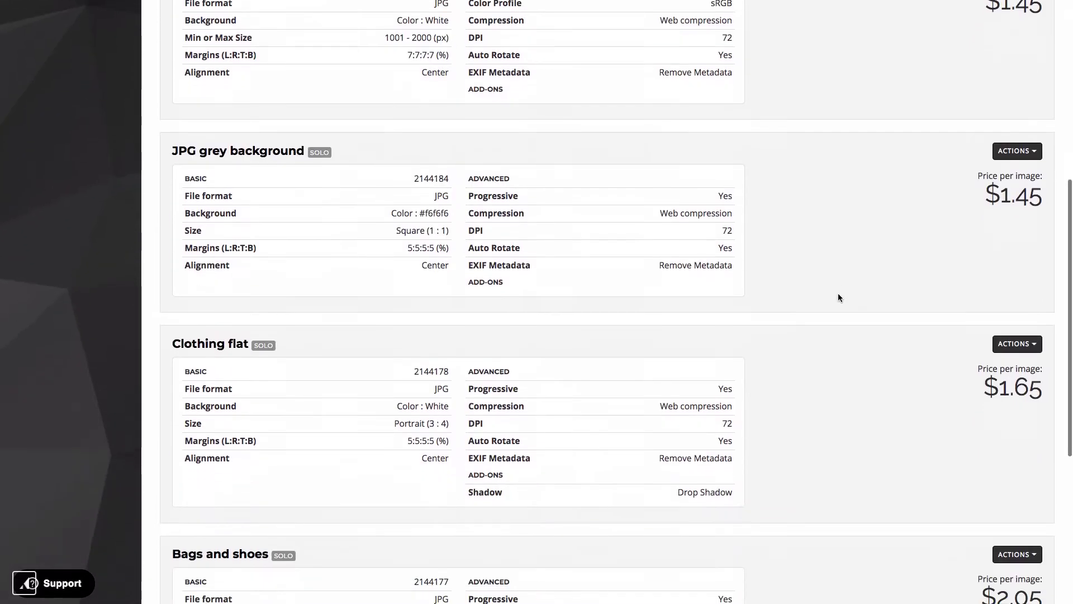
{"action": "scroll", "coordinate": [838, 298], "scroll_direction": "down", "scroll_amount": 3}
{"action": "scroll", "coordinate": [837, 298], "scroll_direction": "down", "scroll_amount": 1}
{"action": "scroll", "coordinate": [841, 298], "scroll_direction": "up", "scroll_amount": 1}
{"action": "scroll", "coordinate": [841, 297], "scroll_direction": "up", "scroll_amount": 1}
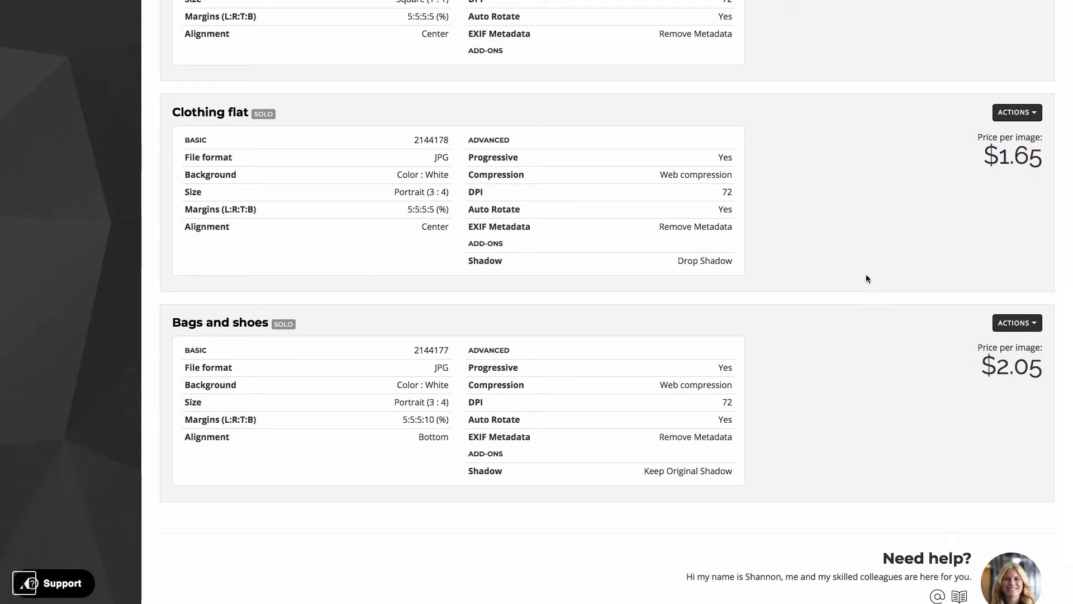
{"action": "scroll", "coordinate": [866, 279], "scroll_direction": "up", "scroll_amount": 15}
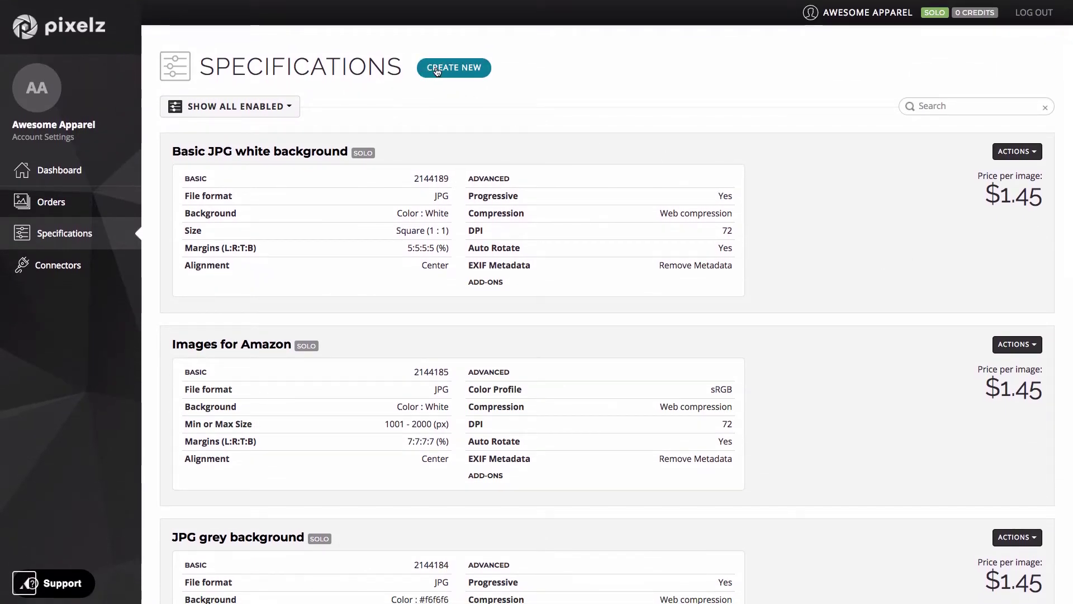
Start a Marketplaces specification and try the eBay and Google Shopping Feed tiles.
{"action": "left_click", "coordinate": [467, 70]}
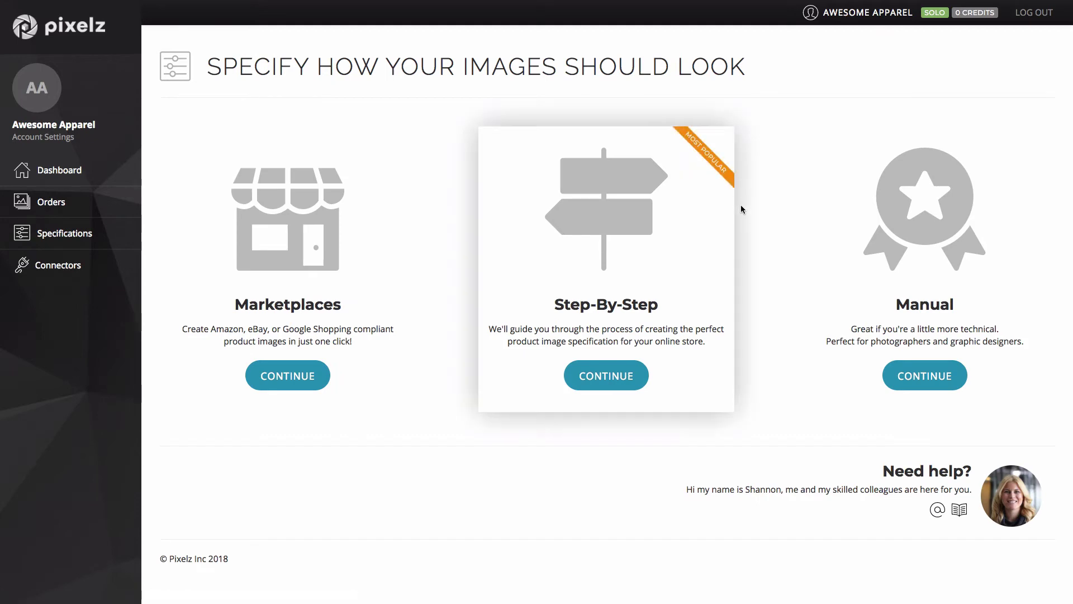
{"action": "left_click", "coordinate": [272, 376]}
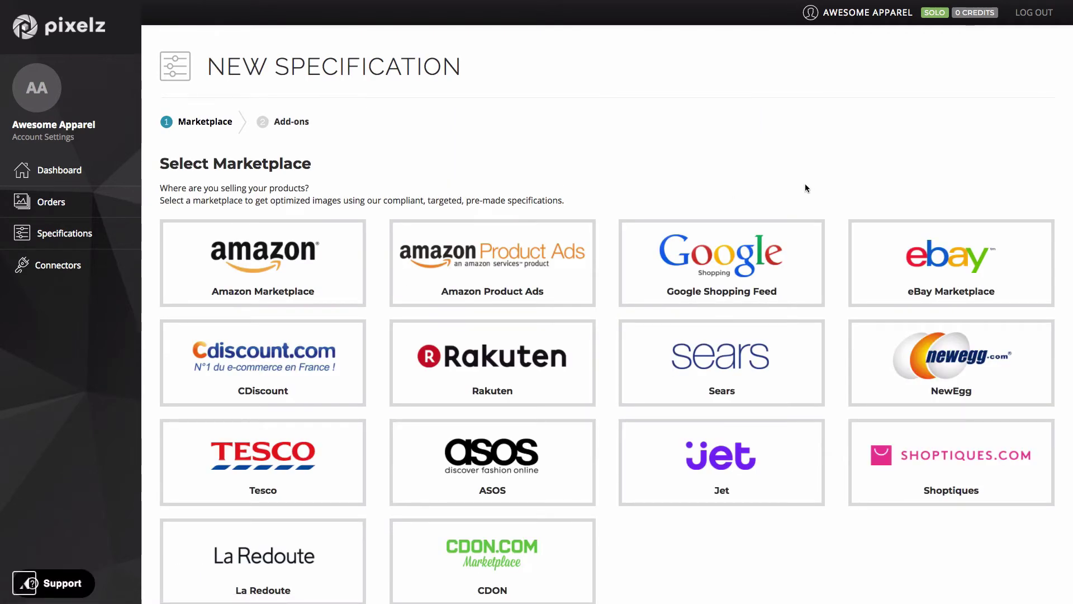
{"action": "scroll", "coordinate": [866, 190], "scroll_direction": "down", "scroll_amount": 1}
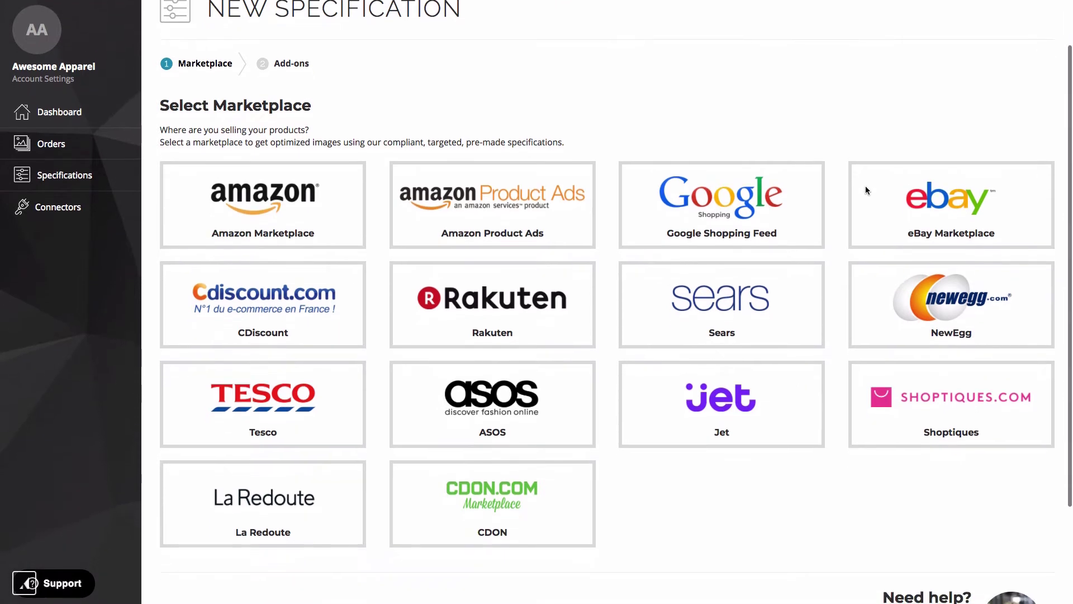
{"action": "left_click", "coordinate": [866, 191]}
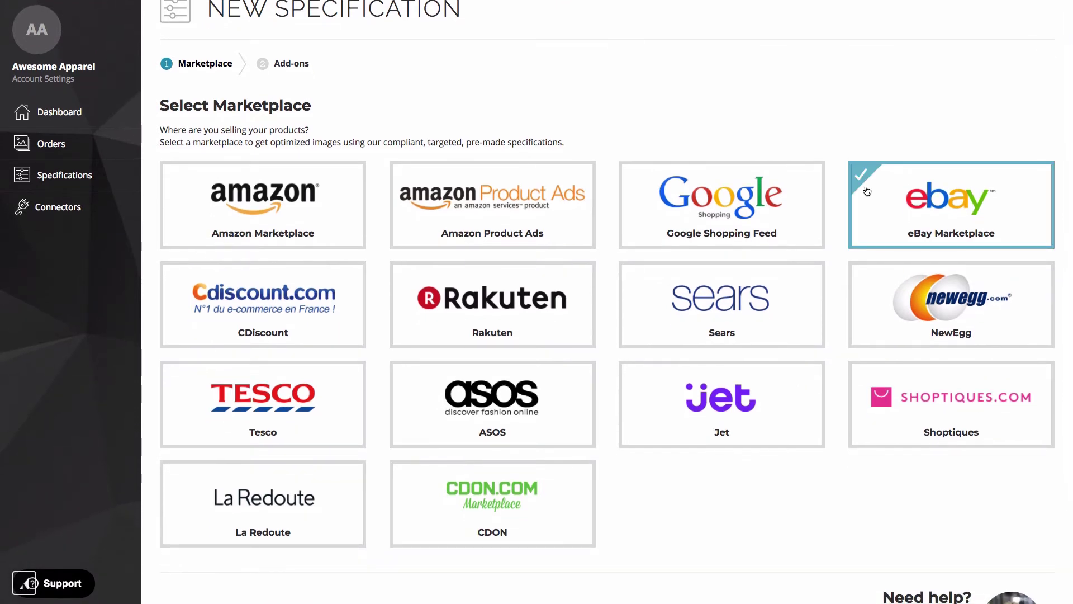
{"action": "left_click", "coordinate": [853, 190]}
{"action": "left_click", "coordinate": [888, 206]}
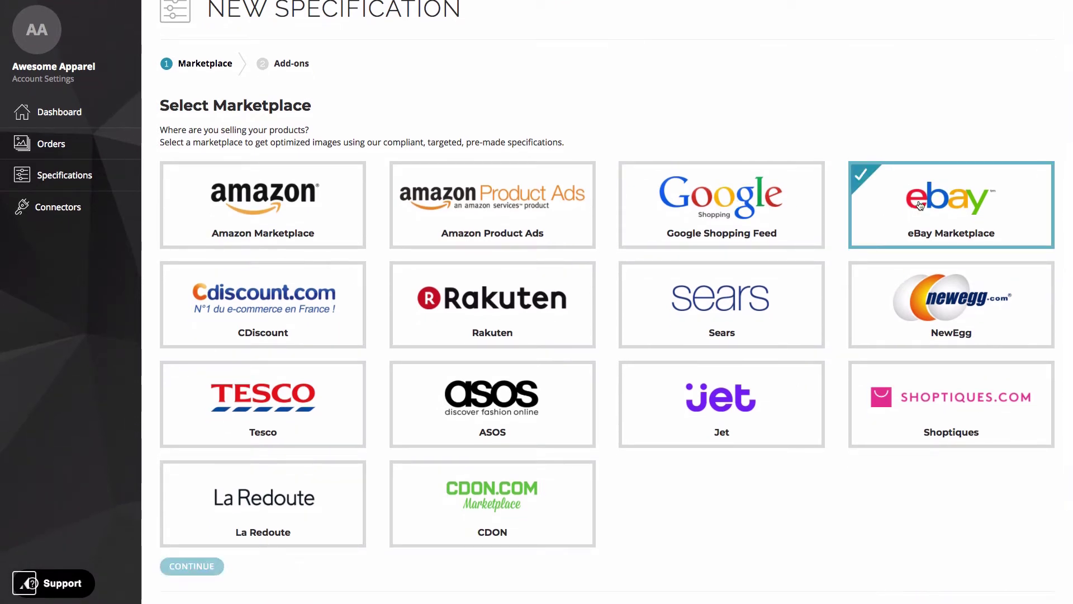
{"action": "left_click", "coordinate": [755, 211]}
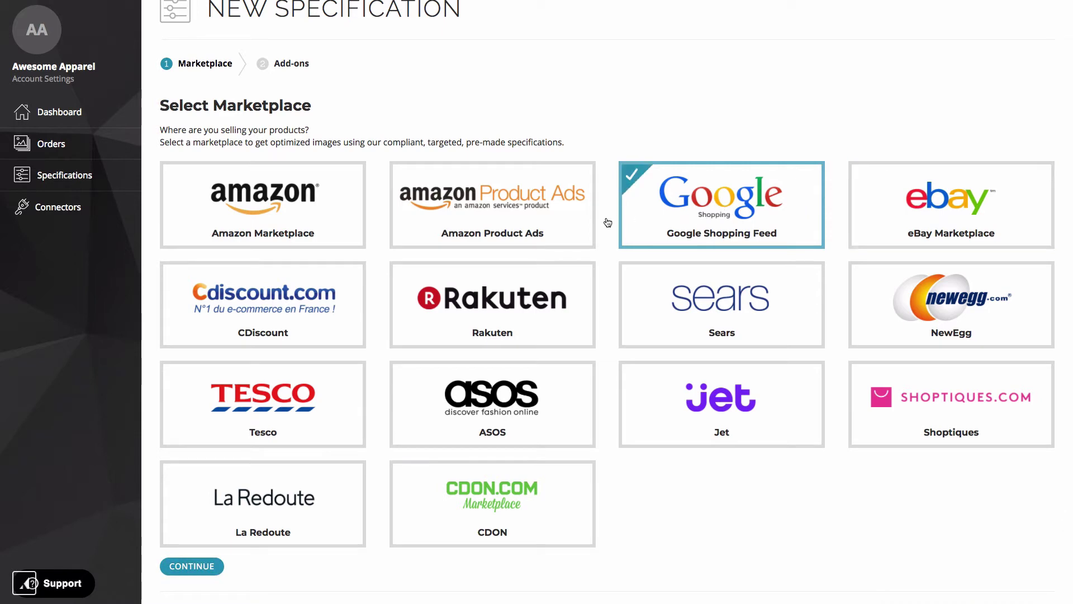
Try the Cdiscount, Rakuten and Sears tiles, then return to the creation options.
{"action": "left_click", "coordinate": [319, 336]}
{"action": "left_click", "coordinate": [256, 332]}
{"action": "left_click", "coordinate": [486, 314]}
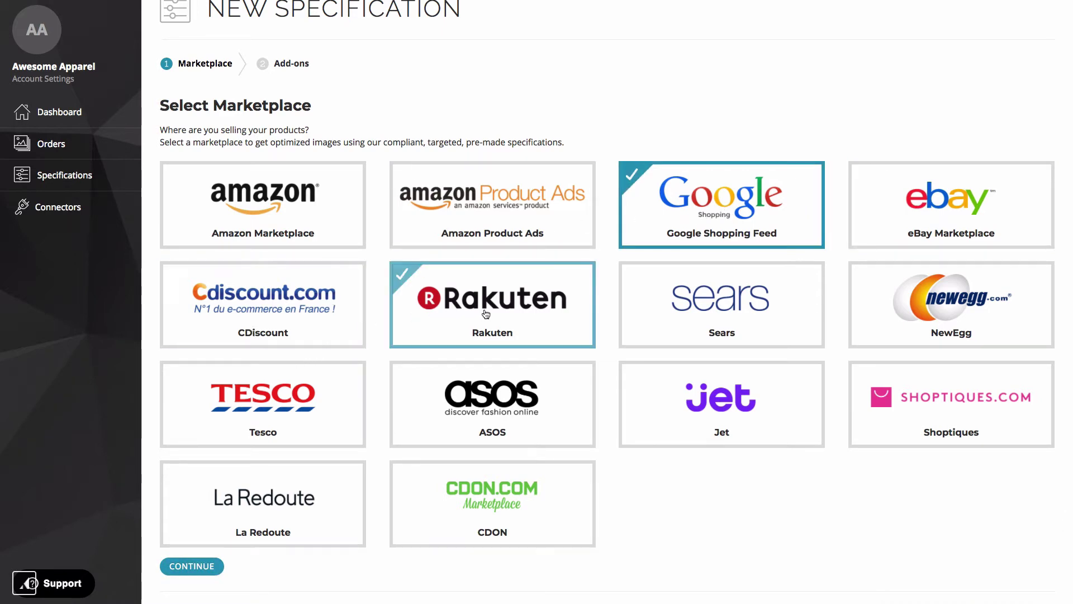
{"action": "left_click", "coordinate": [621, 319]}
{"action": "scroll", "coordinate": [620, 319], "scroll_direction": "down", "scroll_amount": 2}
{"action": "scroll", "coordinate": [621, 319], "scroll_direction": "down", "scroll_amount": 2}
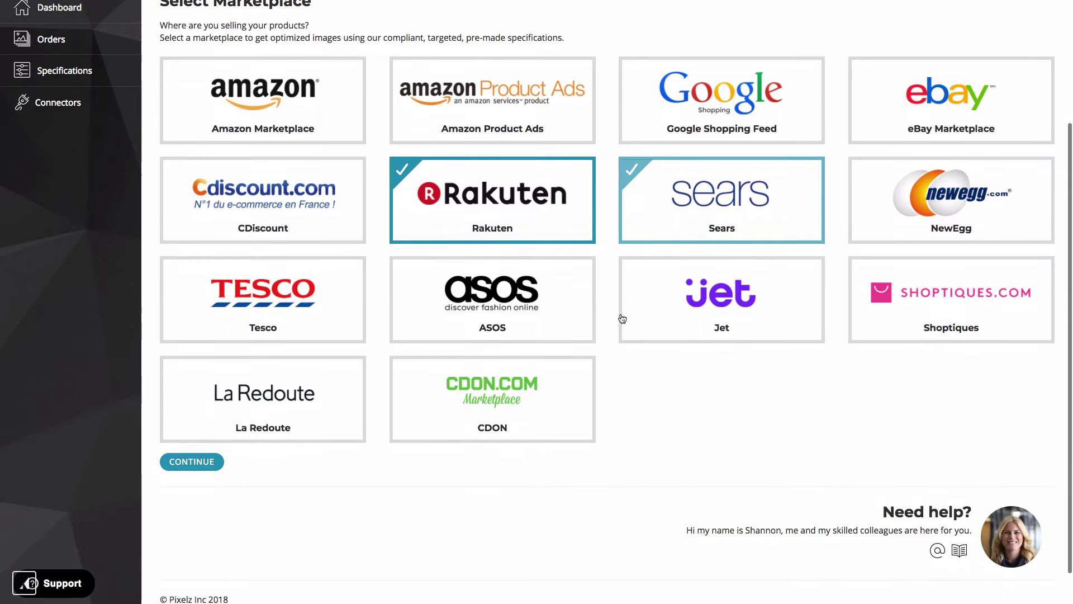
{"action": "left_click", "coordinate": [621, 319]}
{"action": "scroll", "coordinate": [618, 319], "scroll_direction": "up", "scroll_amount": 3}
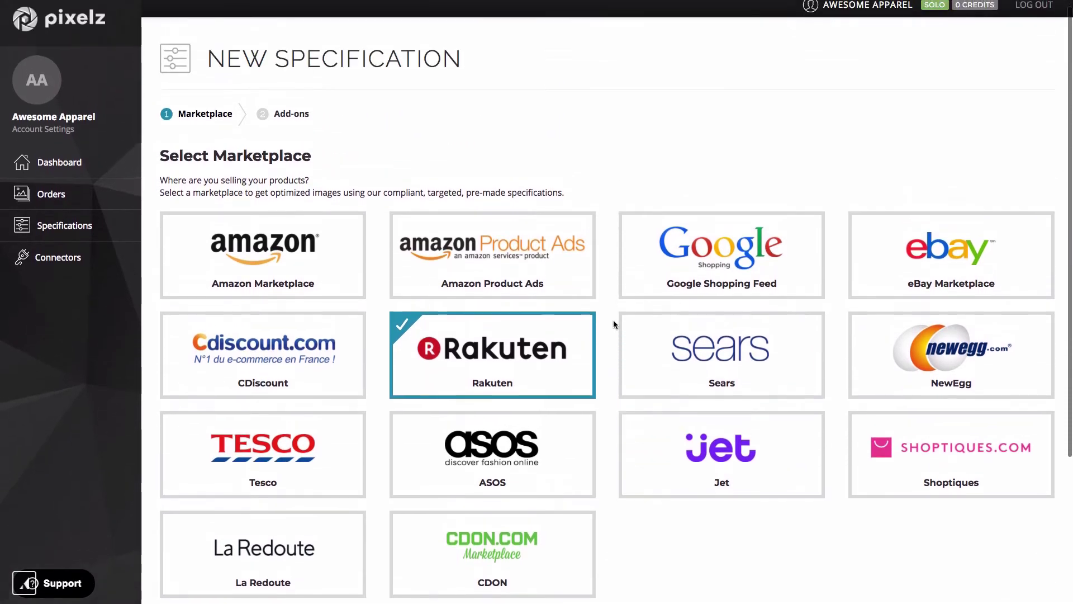
{"action": "scroll", "coordinate": [613, 325], "scroll_direction": "down", "scroll_amount": 3}
{"action": "left_click", "coordinate": [309, 486]}
{"action": "left_click", "coordinate": [191, 495]}
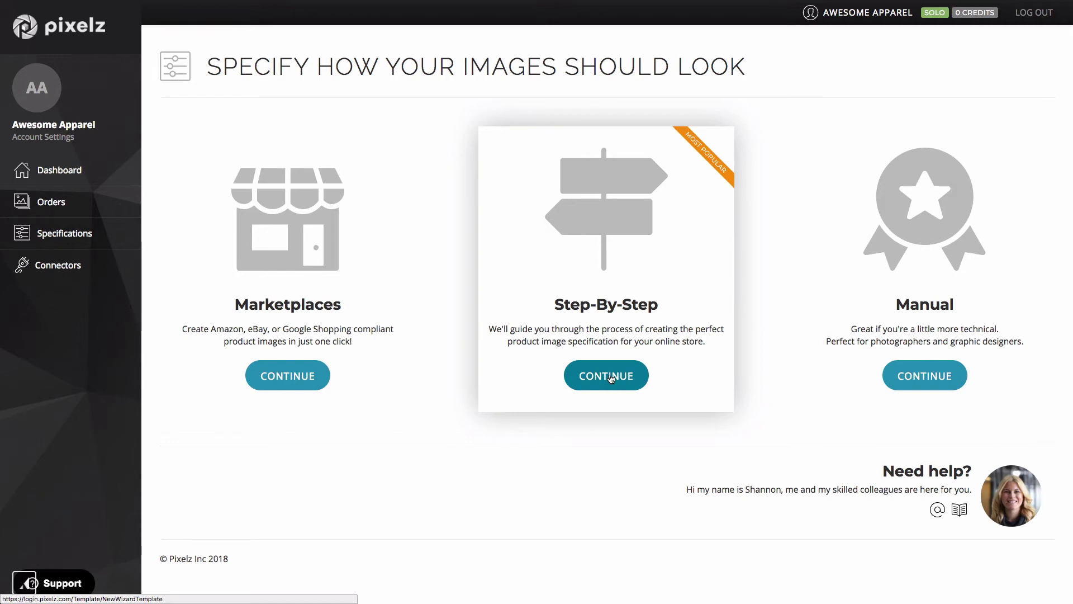
Run the Step-By-Step wizard with Fashion & Apparel category and square format.
{"action": "left_click", "coordinate": [609, 377]}
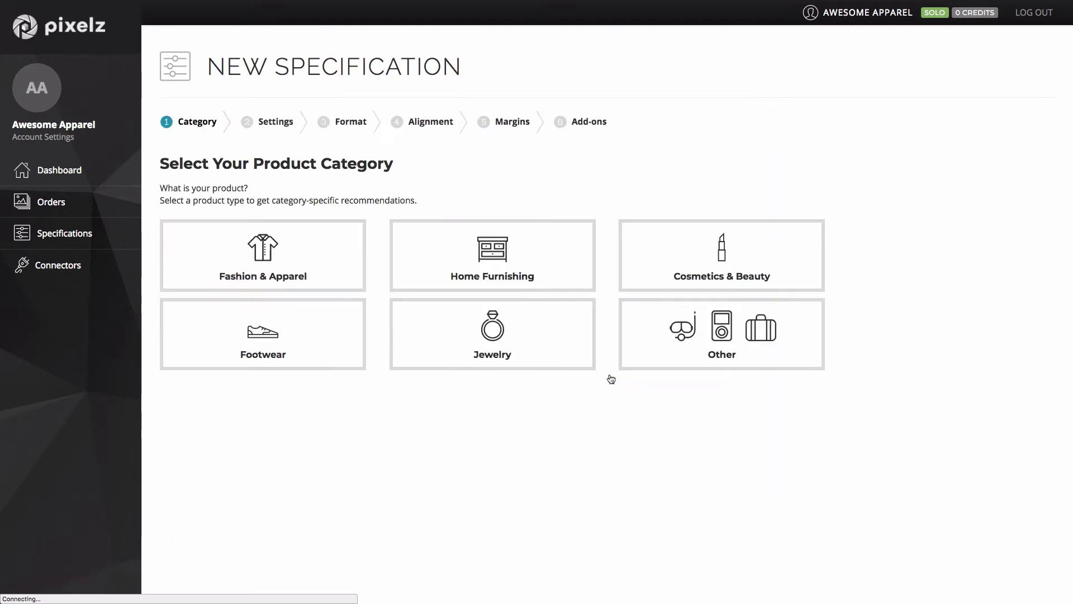
{"action": "left_click", "coordinate": [290, 271]}
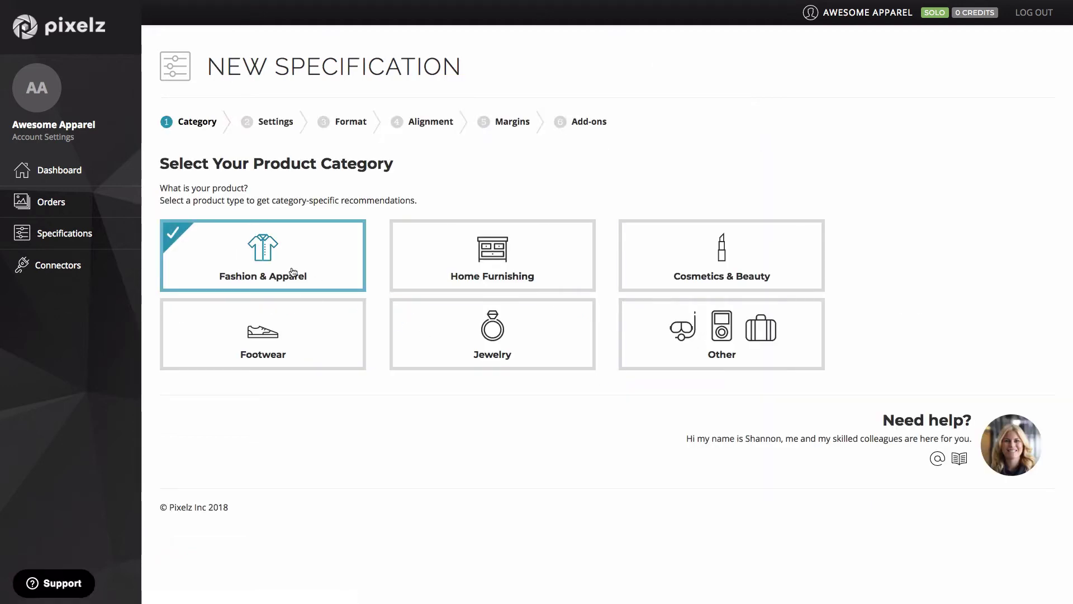
{"action": "left_click", "coordinate": [186, 325]}
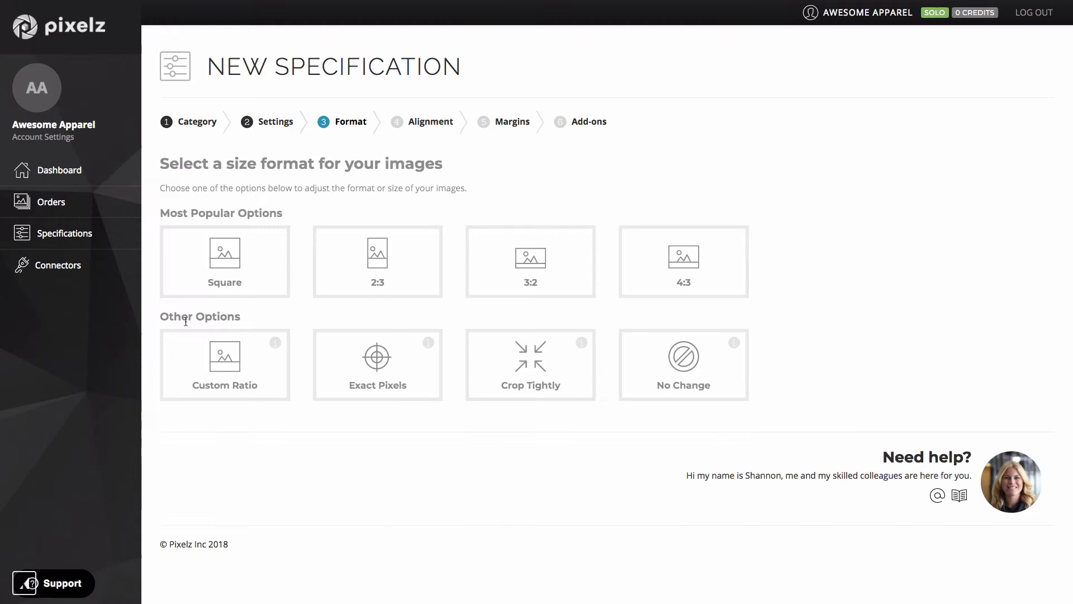
{"action": "left_click", "coordinate": [219, 287]}
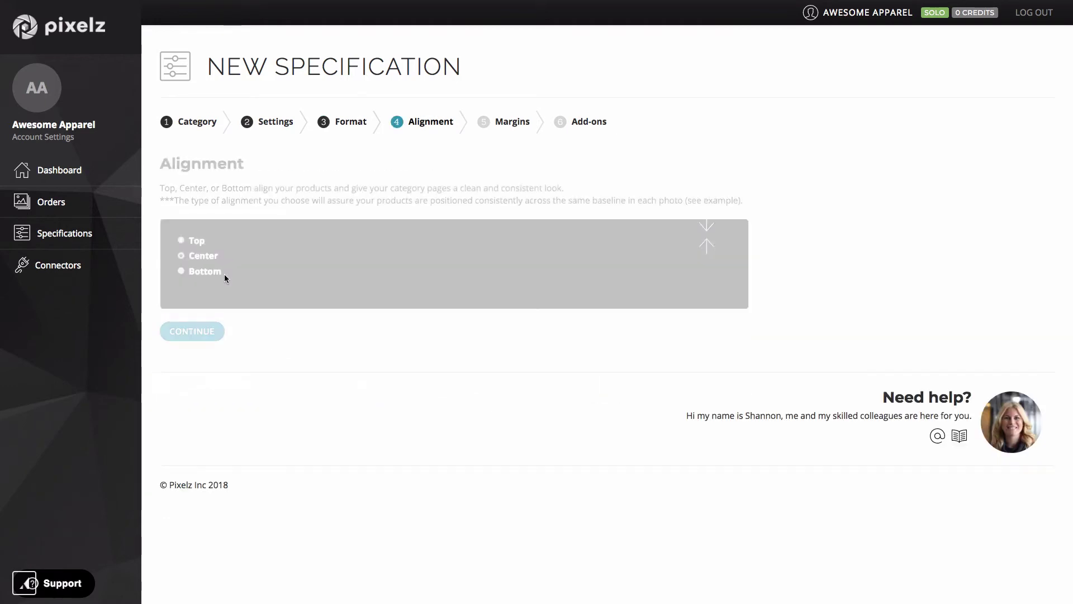
{"action": "scroll", "coordinate": [646, 356], "scroll_direction": "down", "scroll_amount": 2}
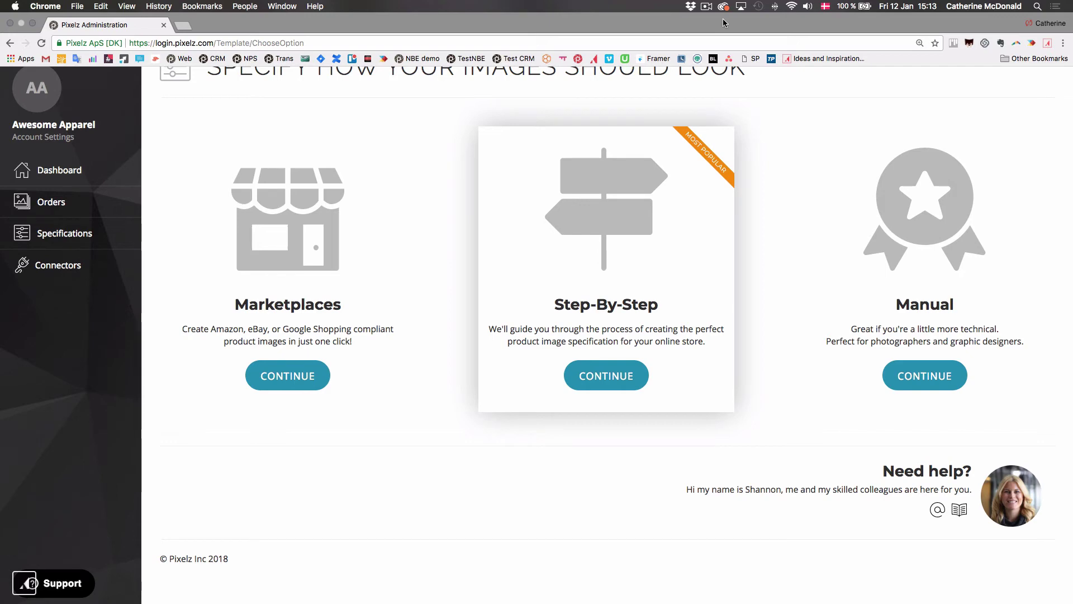
Open the Manual specification form and reveal its advanced settings.
{"action": "left_click", "coordinate": [927, 384]}
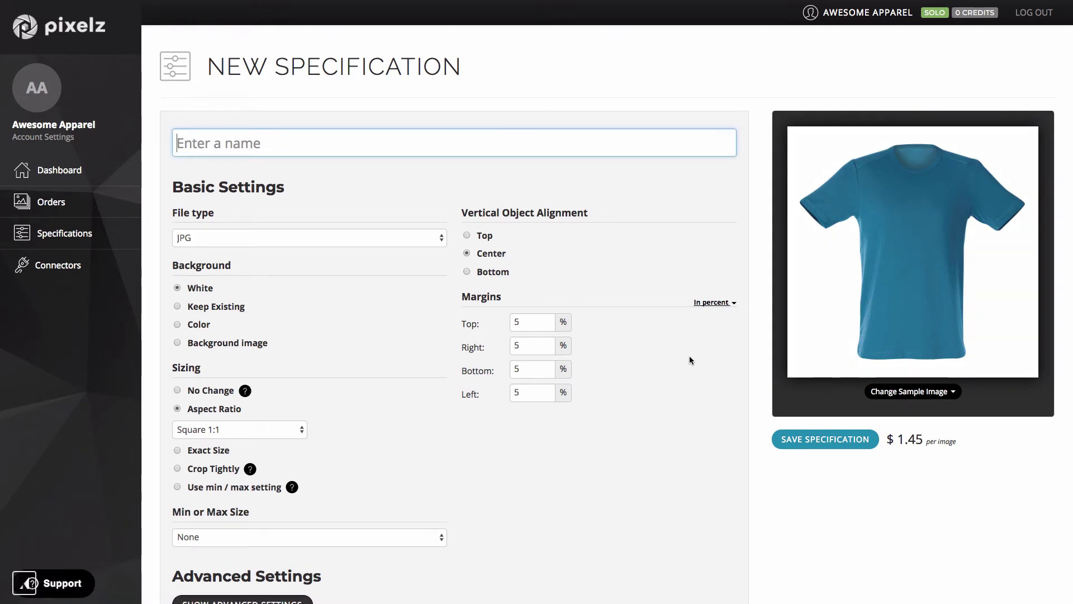
{"action": "scroll", "coordinate": [689, 356], "scroll_direction": "down", "scroll_amount": 2}
{"action": "scroll", "coordinate": [689, 359], "scroll_direction": "up", "scroll_amount": 2}
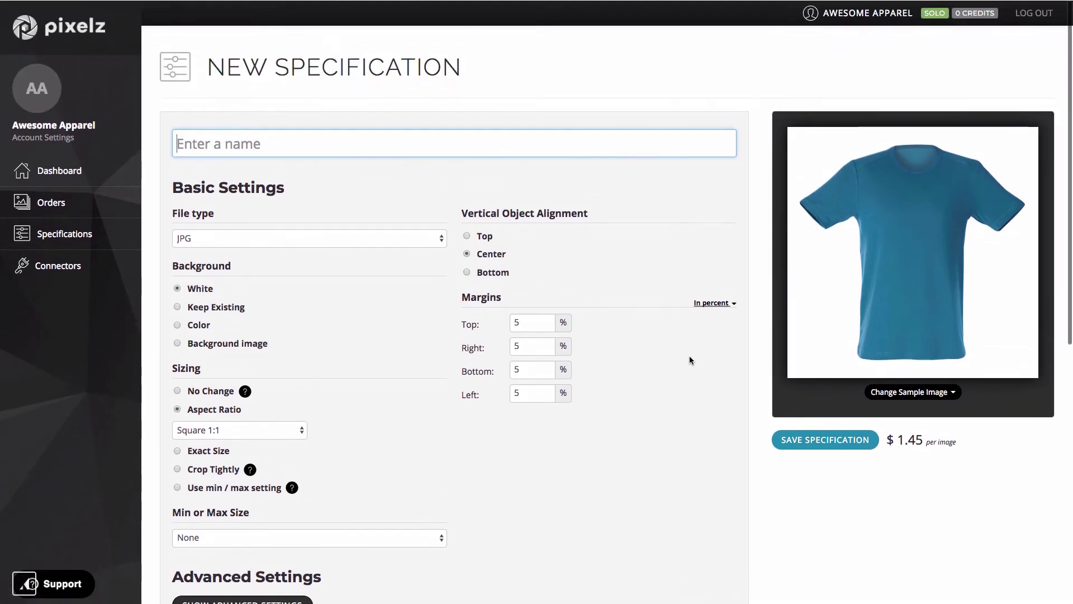
{"action": "scroll", "coordinate": [690, 356], "scroll_direction": "down", "scroll_amount": 5}
{"action": "left_click", "coordinate": [276, 238]}
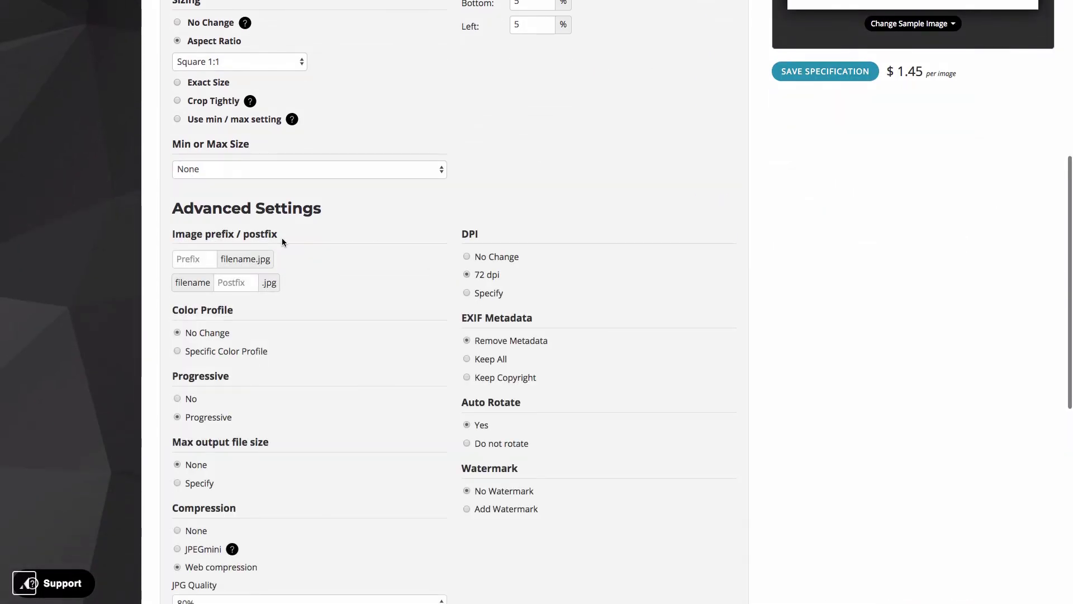
{"action": "scroll", "coordinate": [708, 282], "scroll_direction": "down", "scroll_amount": 6}
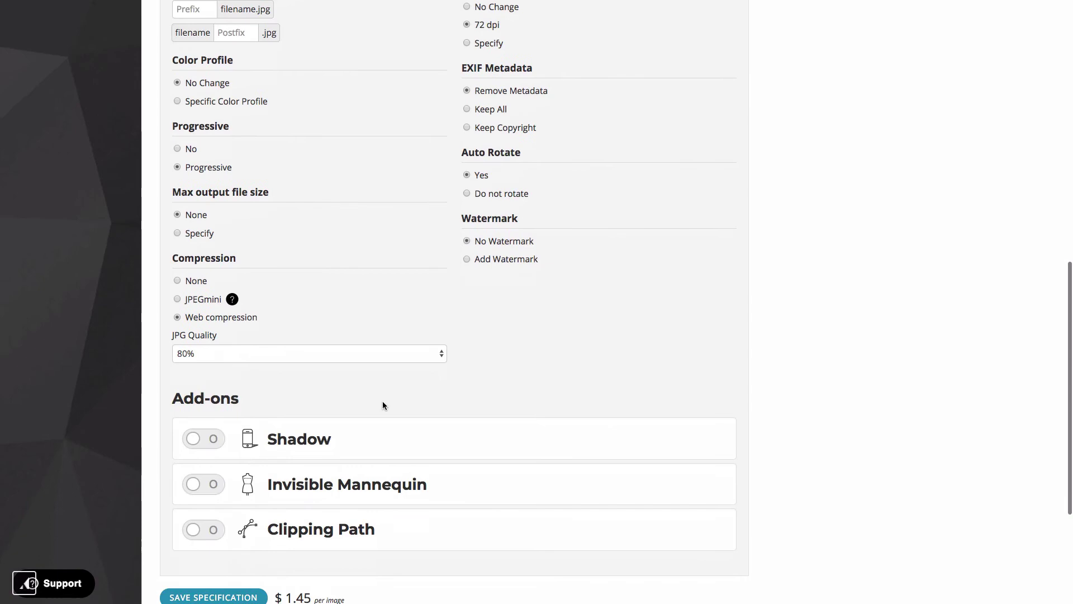
{"action": "scroll", "coordinate": [386, 468], "scroll_direction": "down", "scroll_amount": 1}
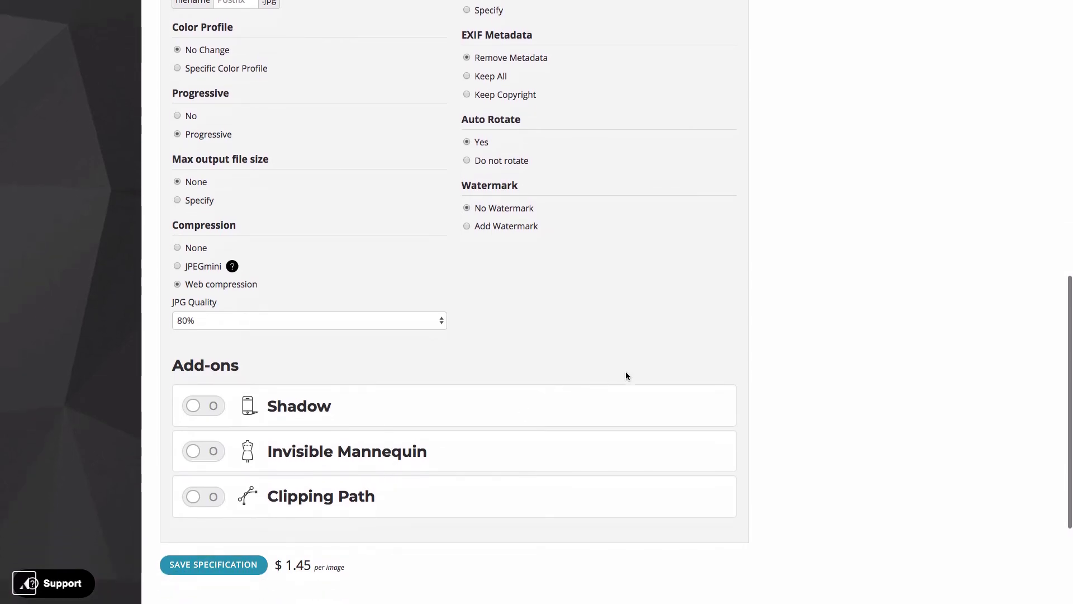
{"action": "scroll", "coordinate": [625, 375], "scroll_direction": "up", "scroll_amount": 10}
{"action": "scroll", "coordinate": [629, 376], "scroll_direction": "up", "scroll_amount": 5}
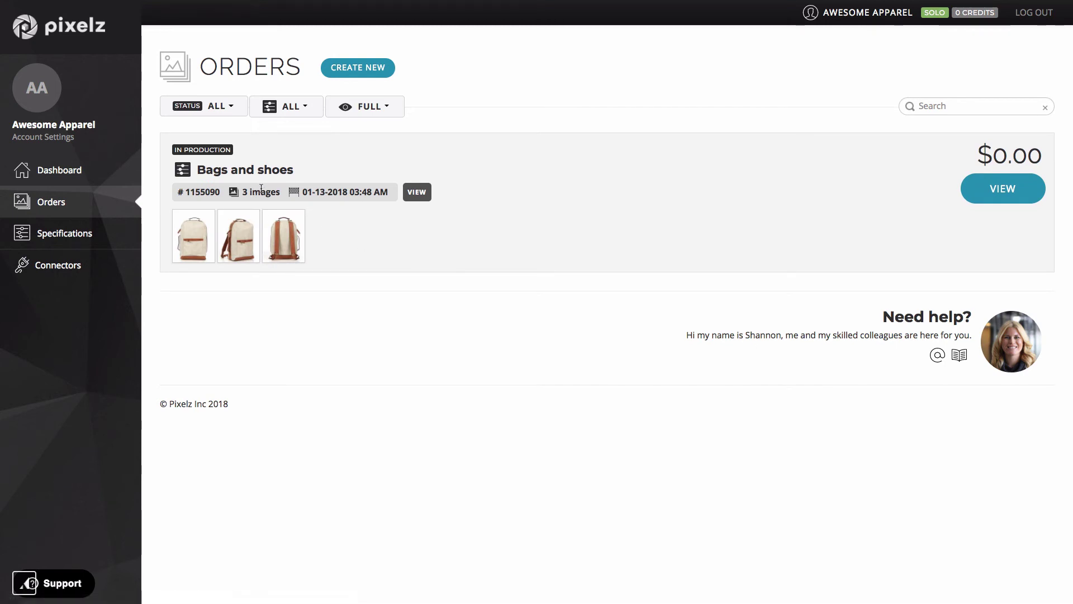
Highlight the 'Bags and shoes' order name in the Orders list.
{"action": "left_click_drag", "start_coordinate": [202, 170], "coordinate": [308, 170]}
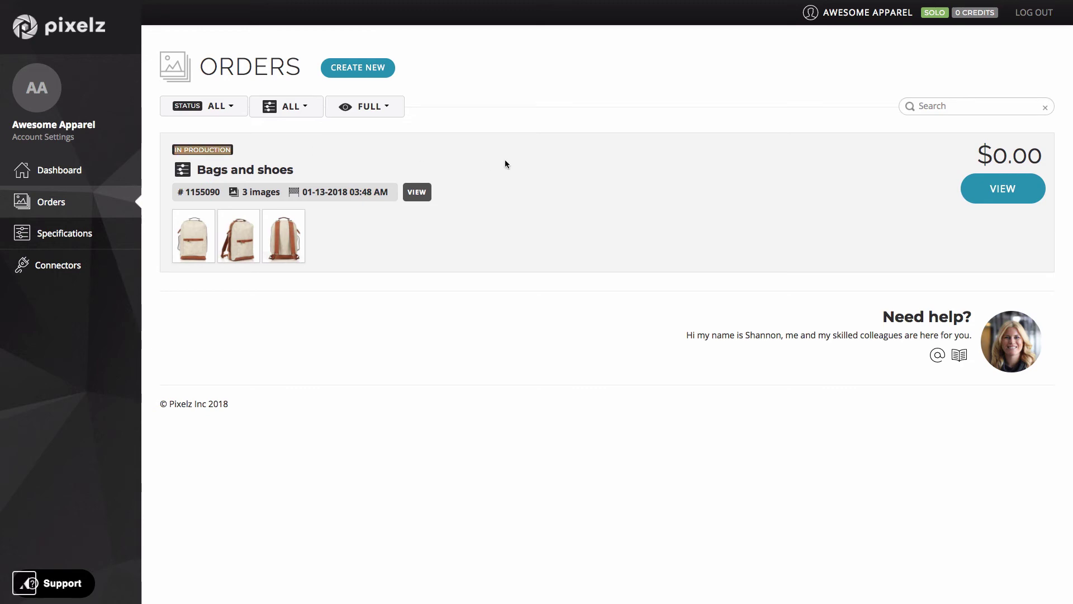
Upload Hat_1 to Hat_3 from Product images into a new order.
{"action": "left_click", "coordinate": [376, 73]}
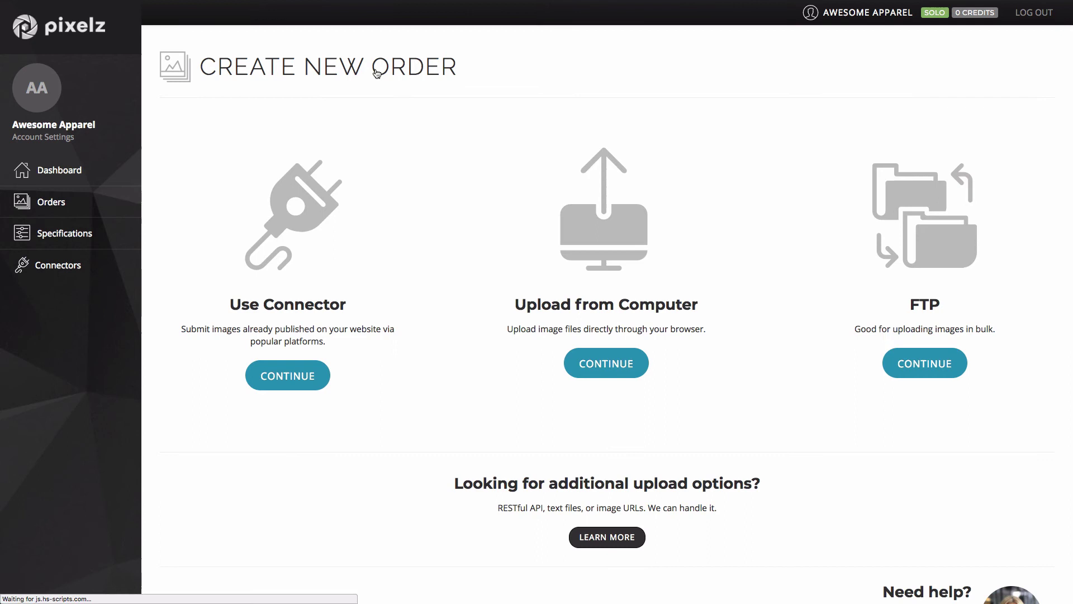
{"action": "left_click", "coordinate": [613, 364]}
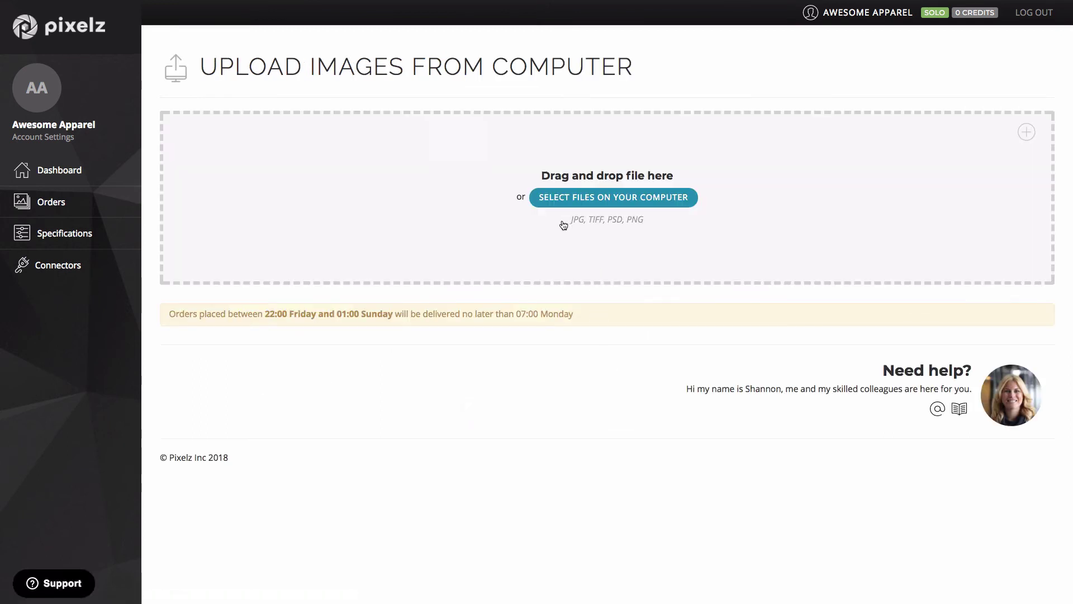
{"action": "left_click", "coordinate": [591, 199]}
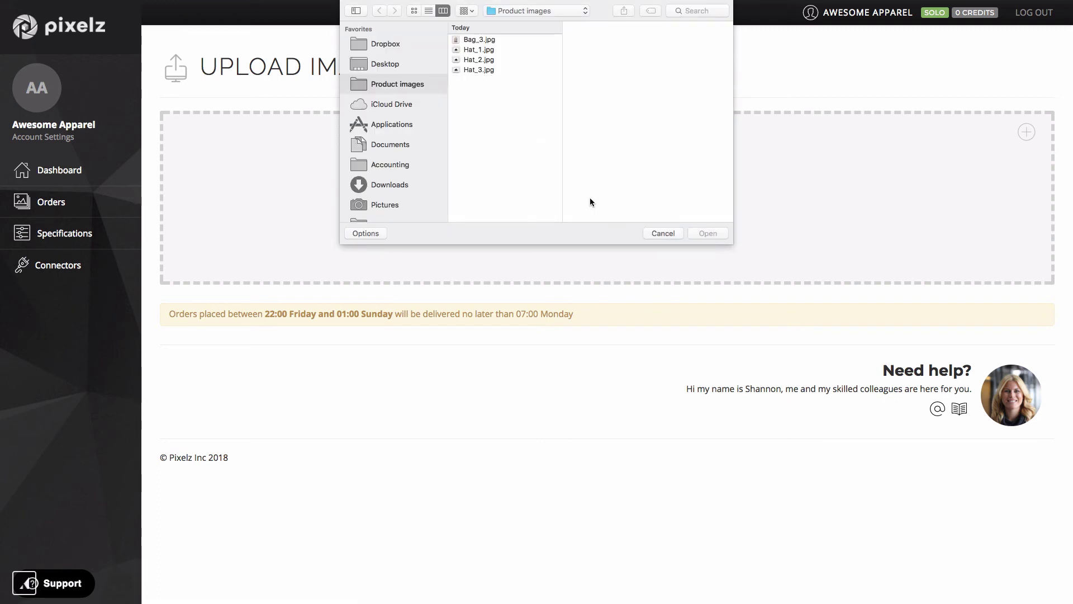
{"action": "left_click", "coordinate": [479, 71]}
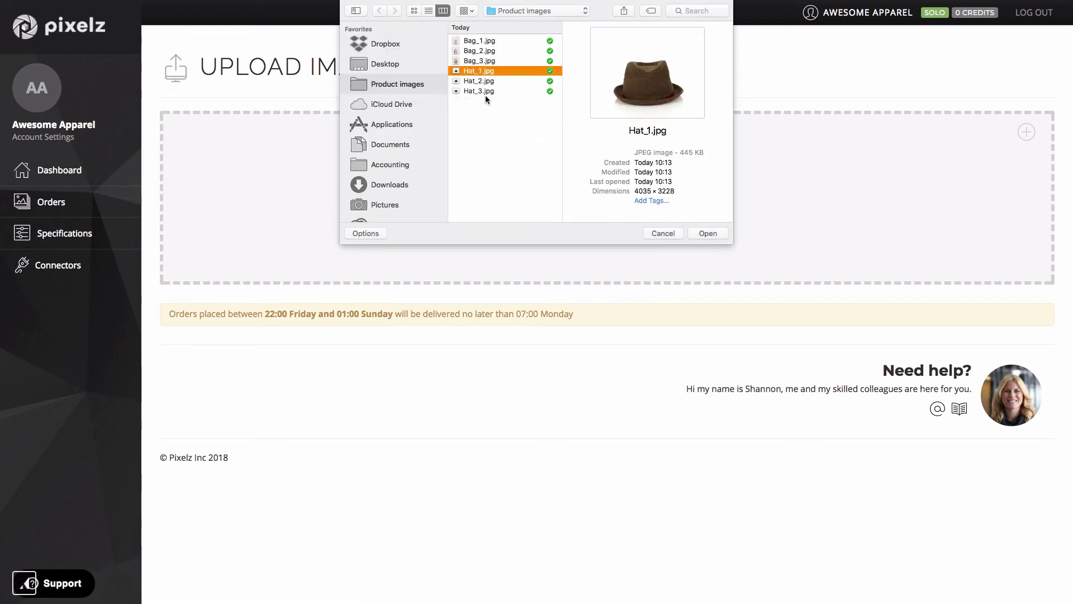
{"action": "left_click", "coordinate": [485, 92], "text": "shift"}
{"action": "left_click", "coordinate": [707, 232]}
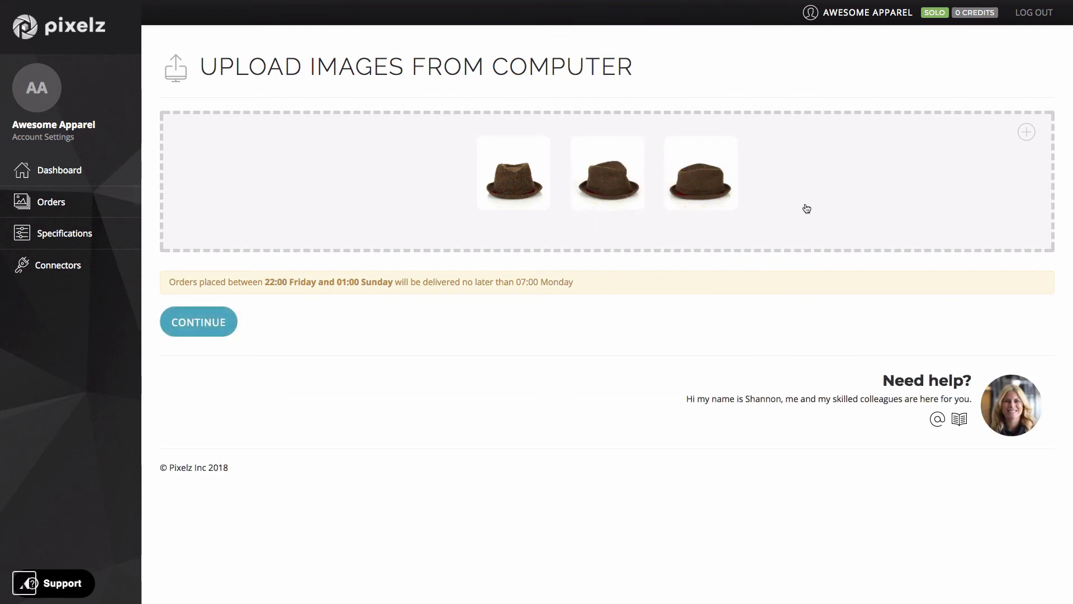
{"action": "left_click", "coordinate": [205, 316]}
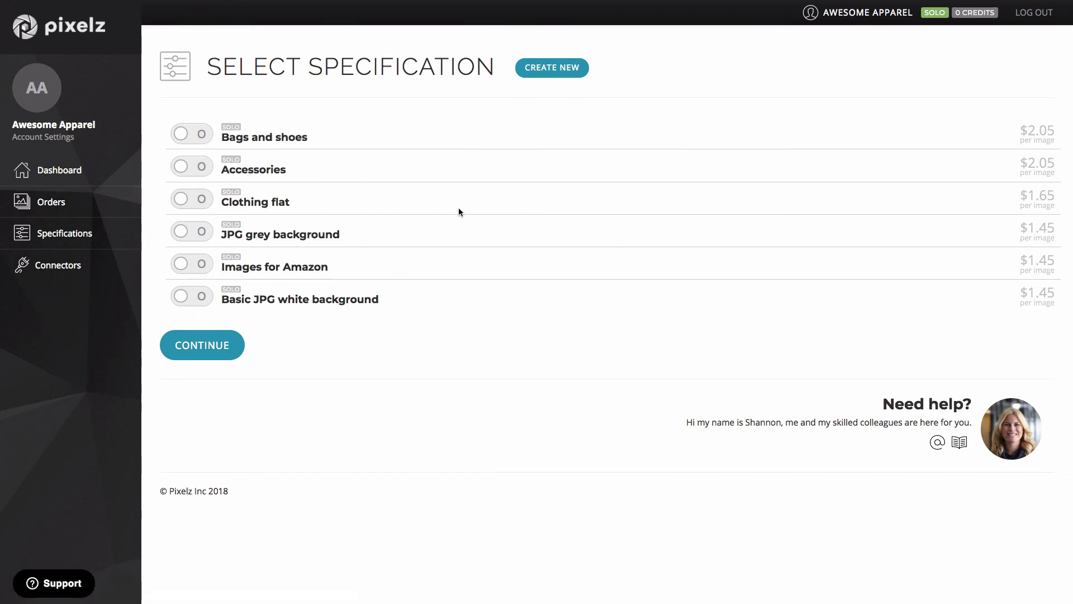
Apply the Accessories specification to the three hat images and create the order.
{"action": "left_click", "coordinate": [181, 170]}
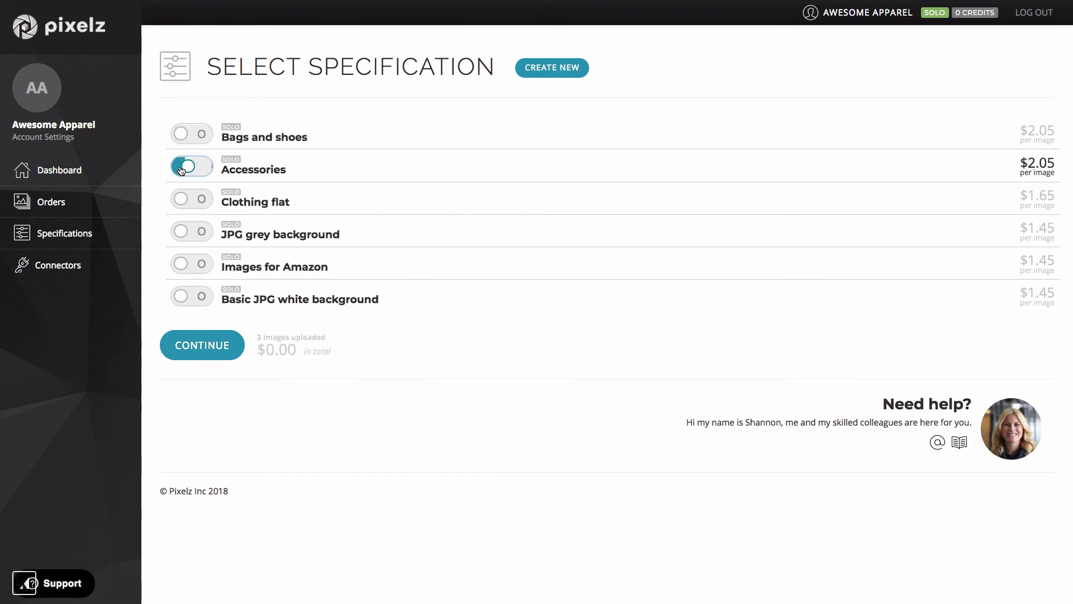
{"action": "left_click", "coordinate": [219, 351]}
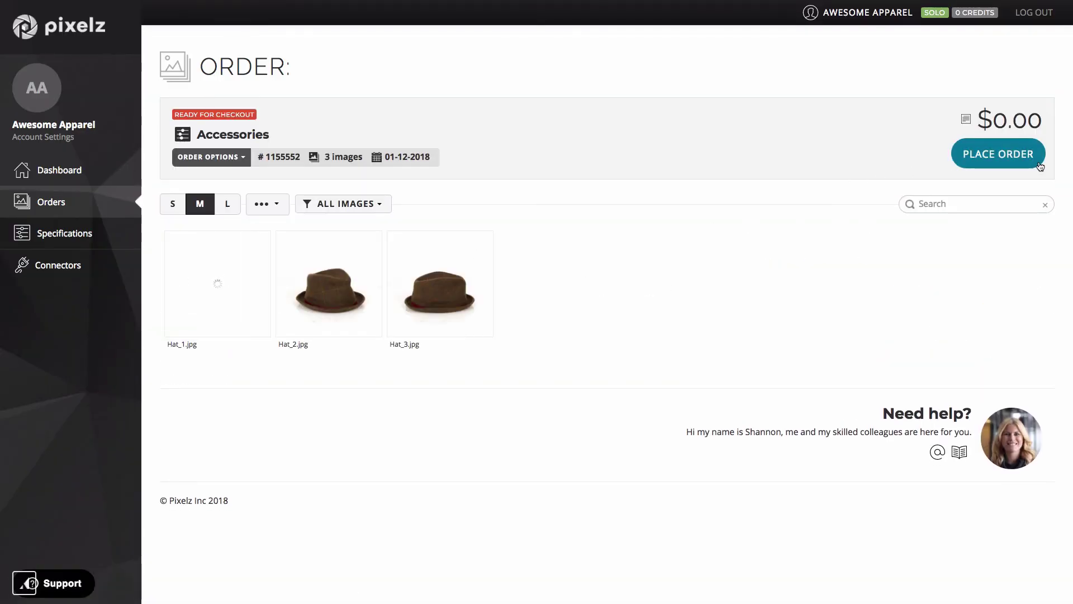
Place the Accessories hat order for production.
{"action": "left_click", "coordinate": [998, 153]}
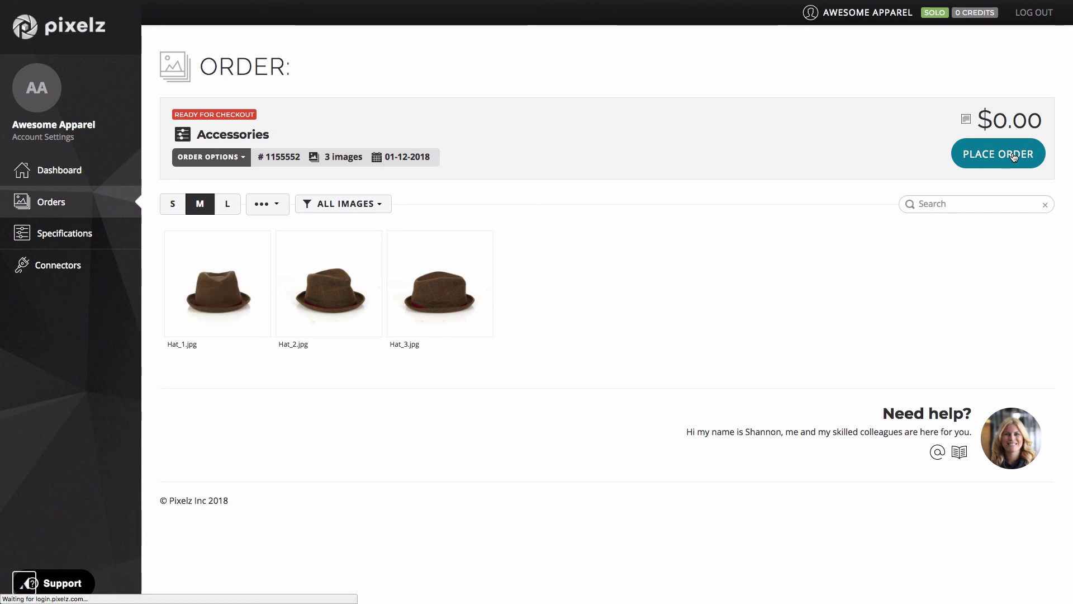